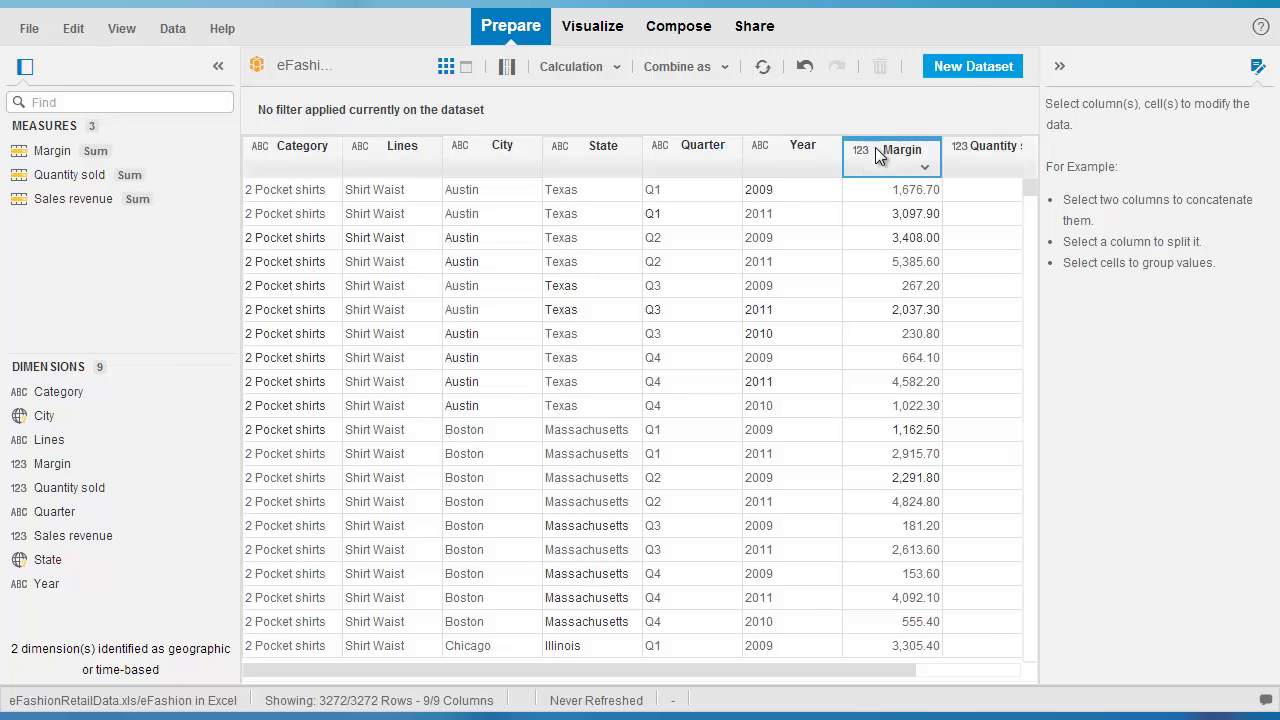
Inspect several Margin values, then select the Margin column to show its 3061 distinct values and data actions.
click(882, 189)
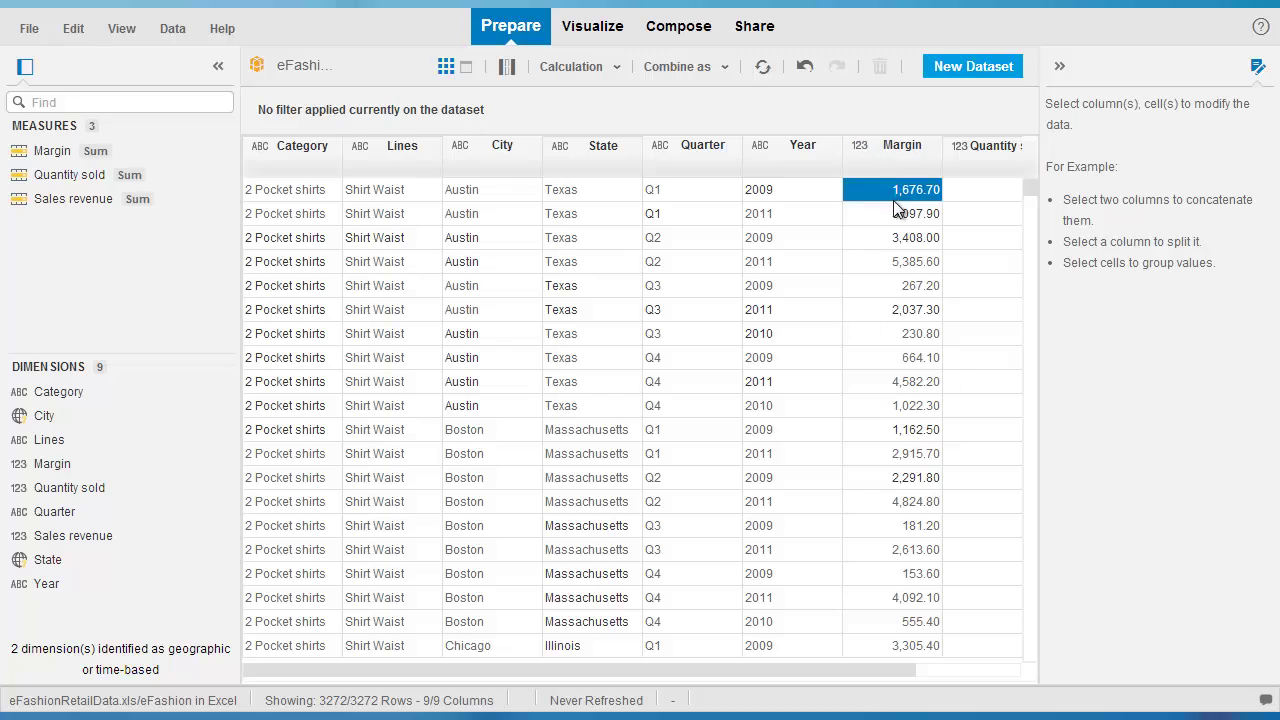
click(897, 213)
click(888, 340)
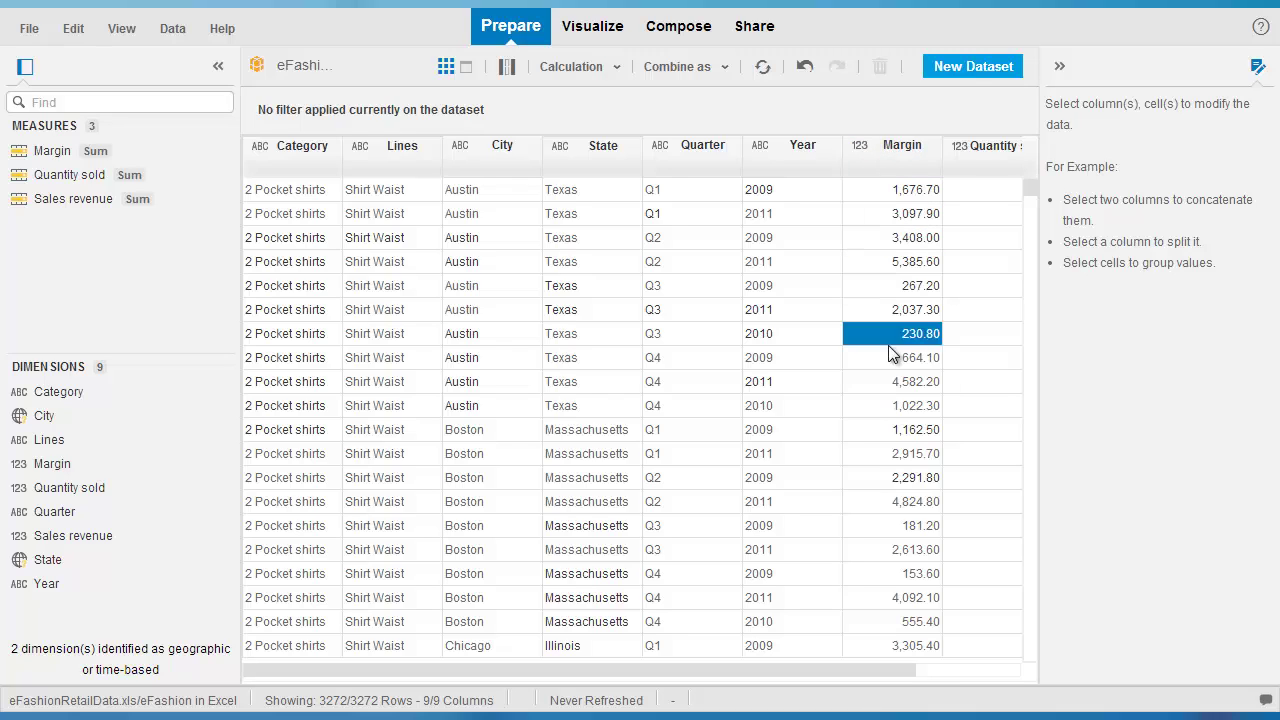
click(888, 430)
click(888, 527)
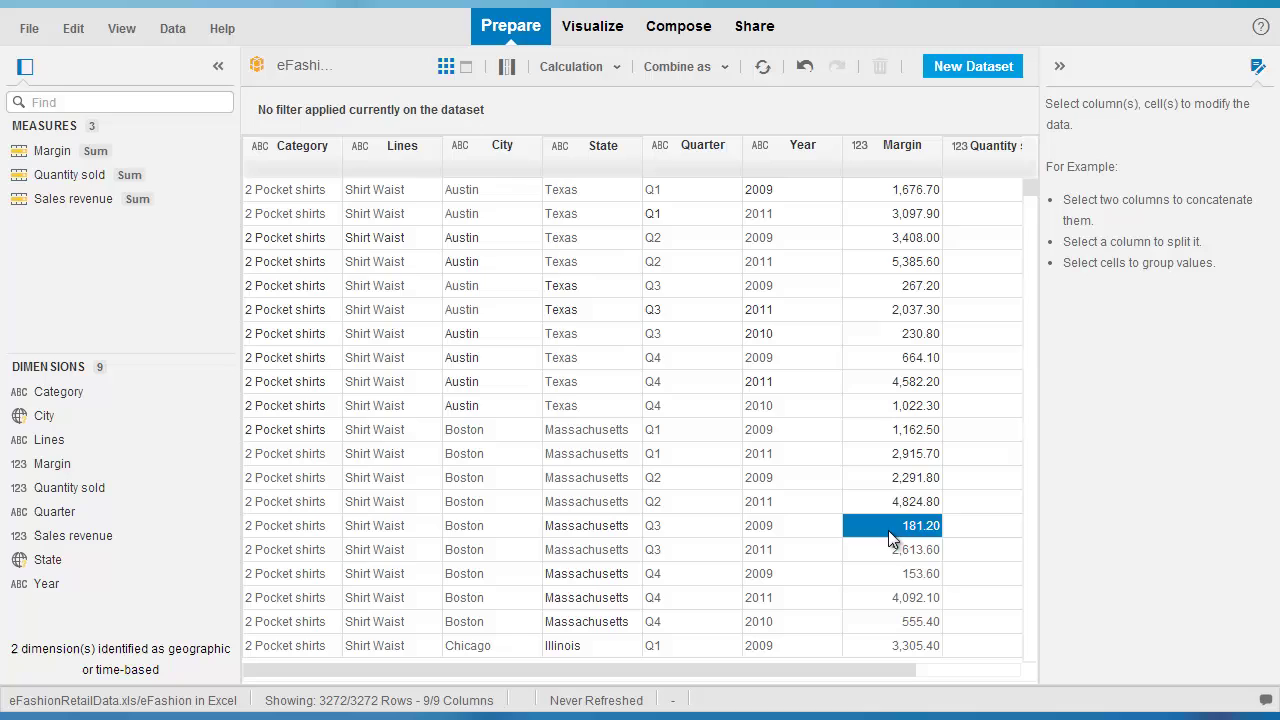
click(888, 550)
click(888, 573)
click(890, 286)
click(916, 191)
click(918, 197)
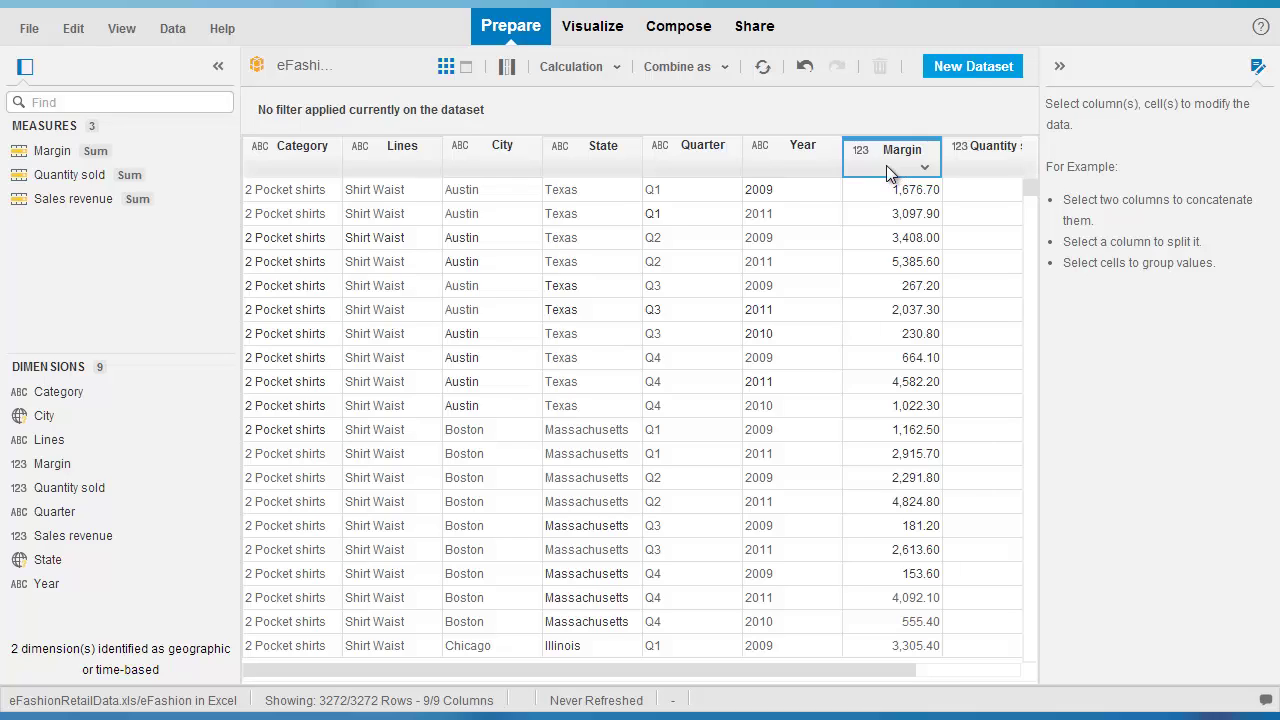
click(880, 170)
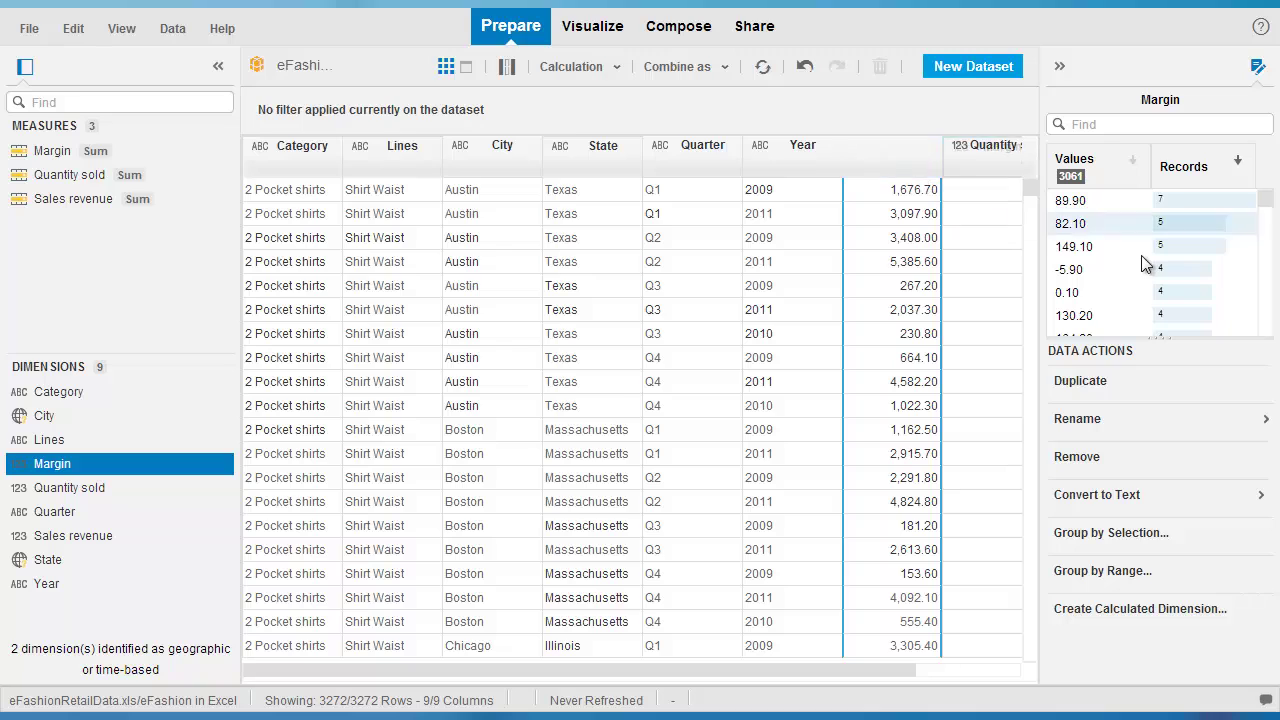
Group Margin by range as 'Margin Intervals' with 13 intervals, changing the From value to 0.
click(1125, 572)
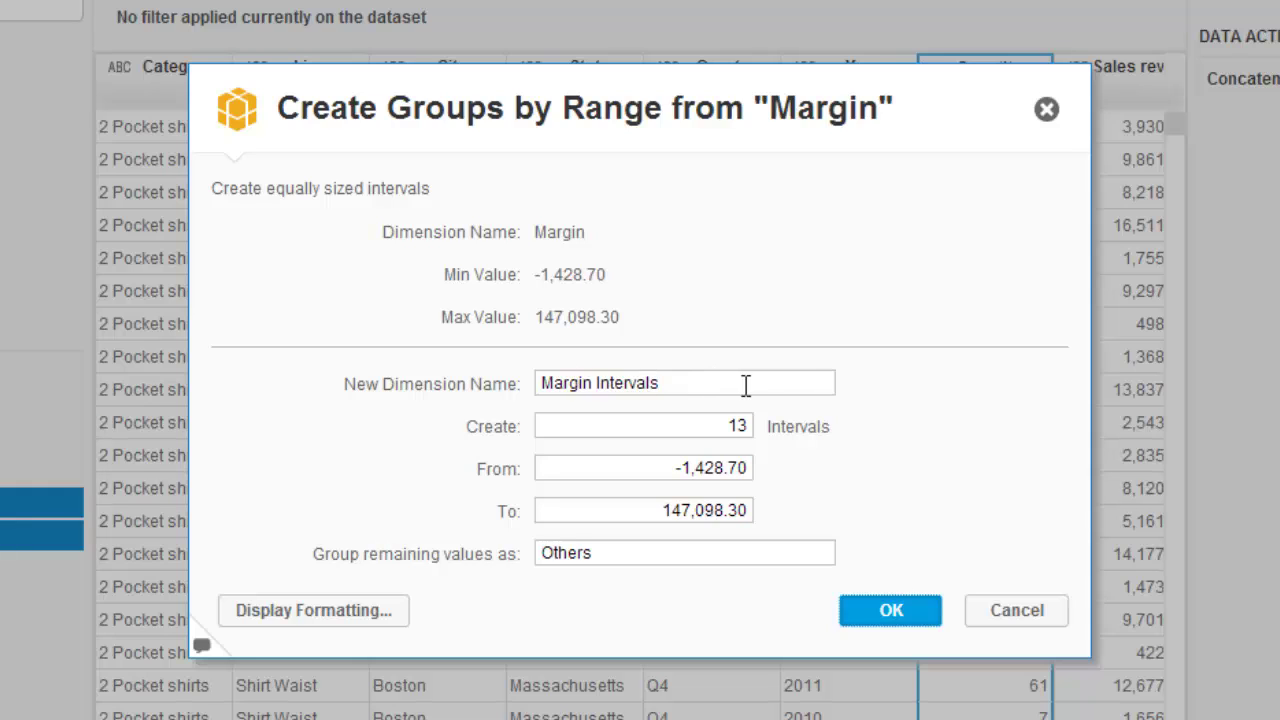
drag(690, 384, 554, 372)
click(826, 294)
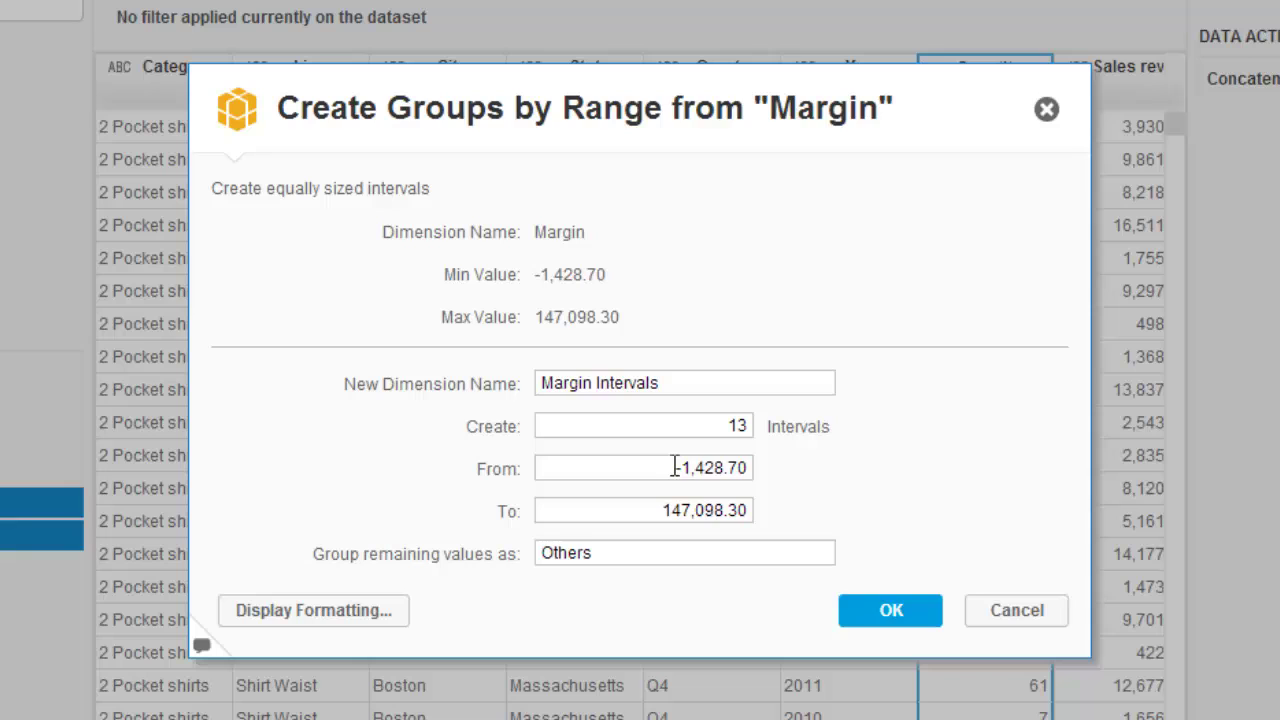
drag(675, 467, 745, 474)
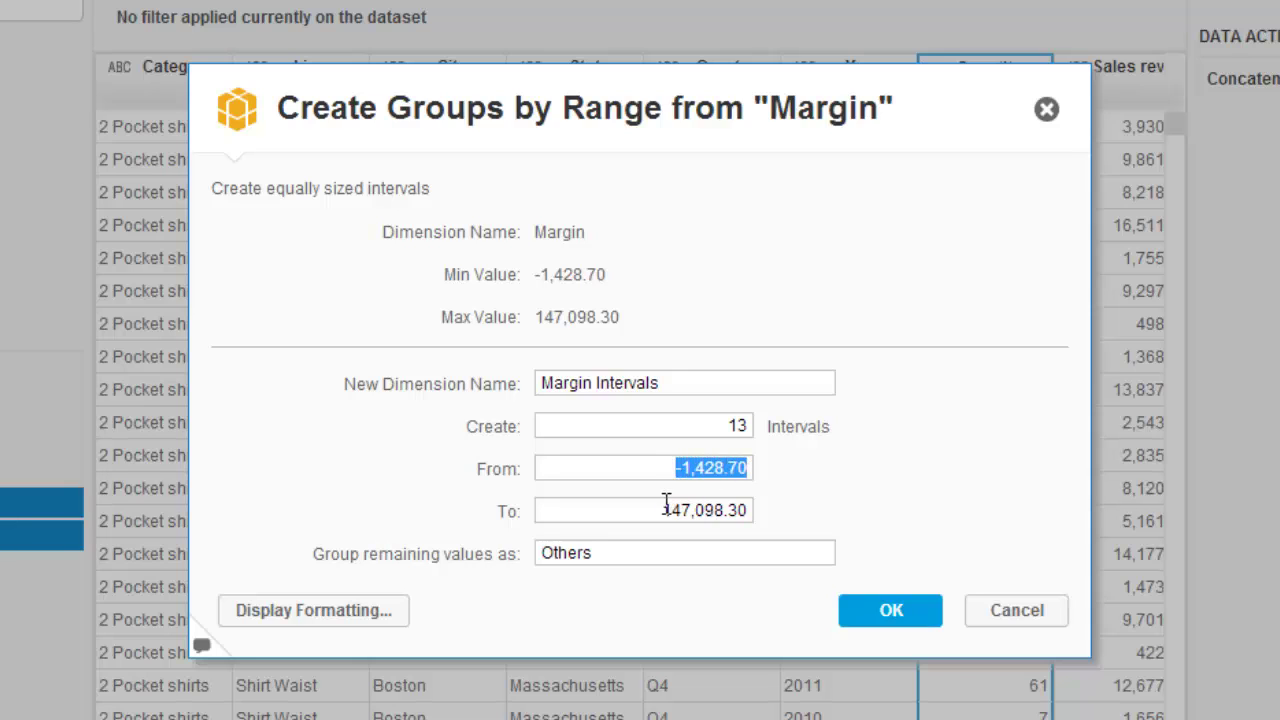
drag(666, 505, 774, 518)
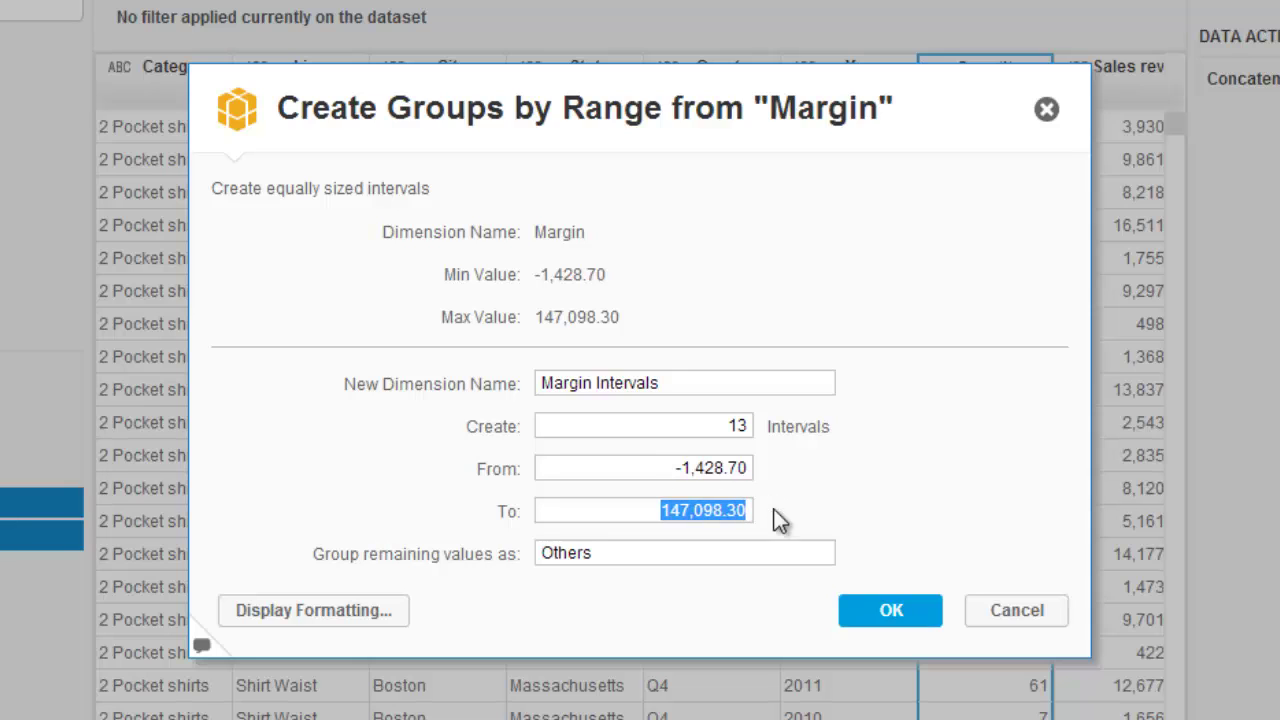
click(886, 464)
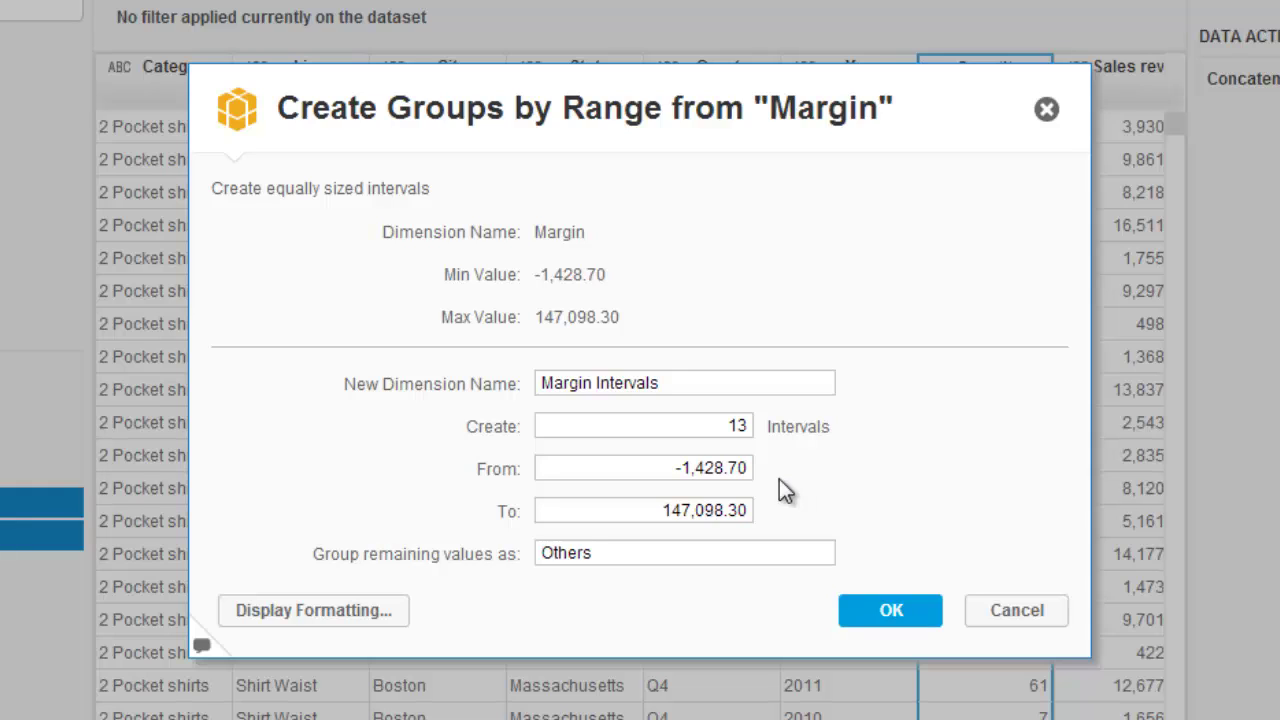
drag(677, 469, 757, 470)
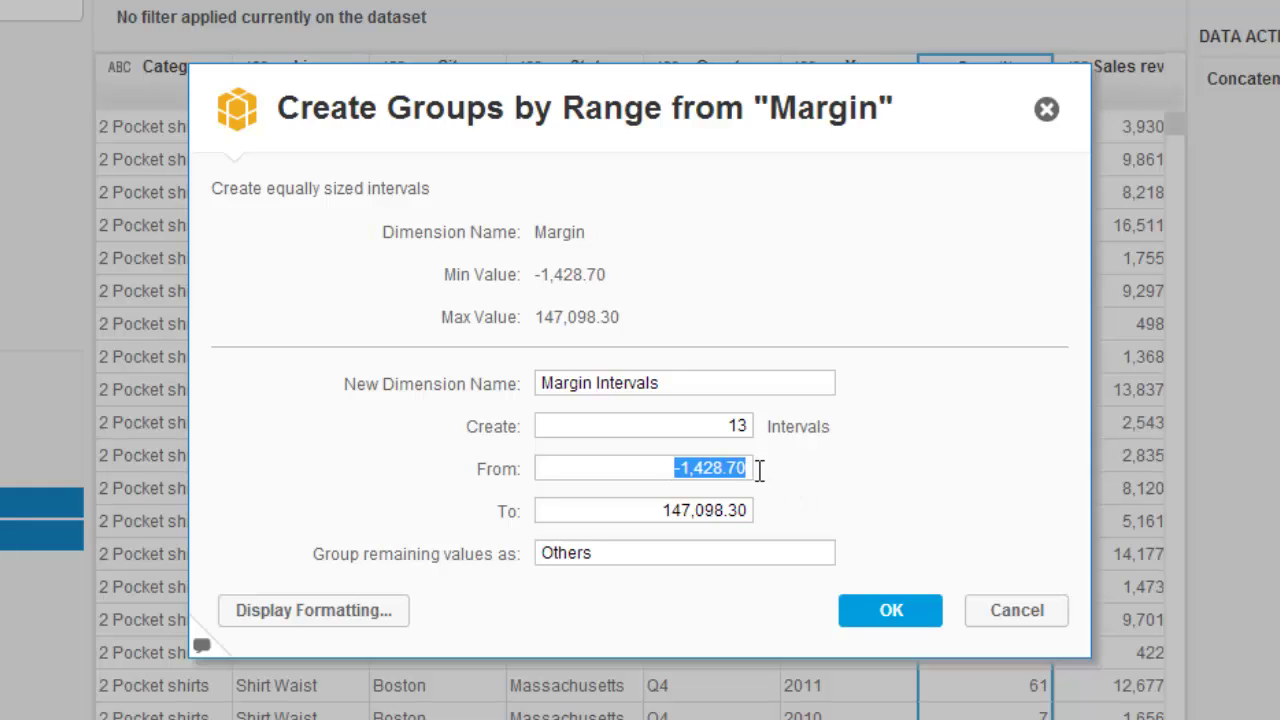
text(0)
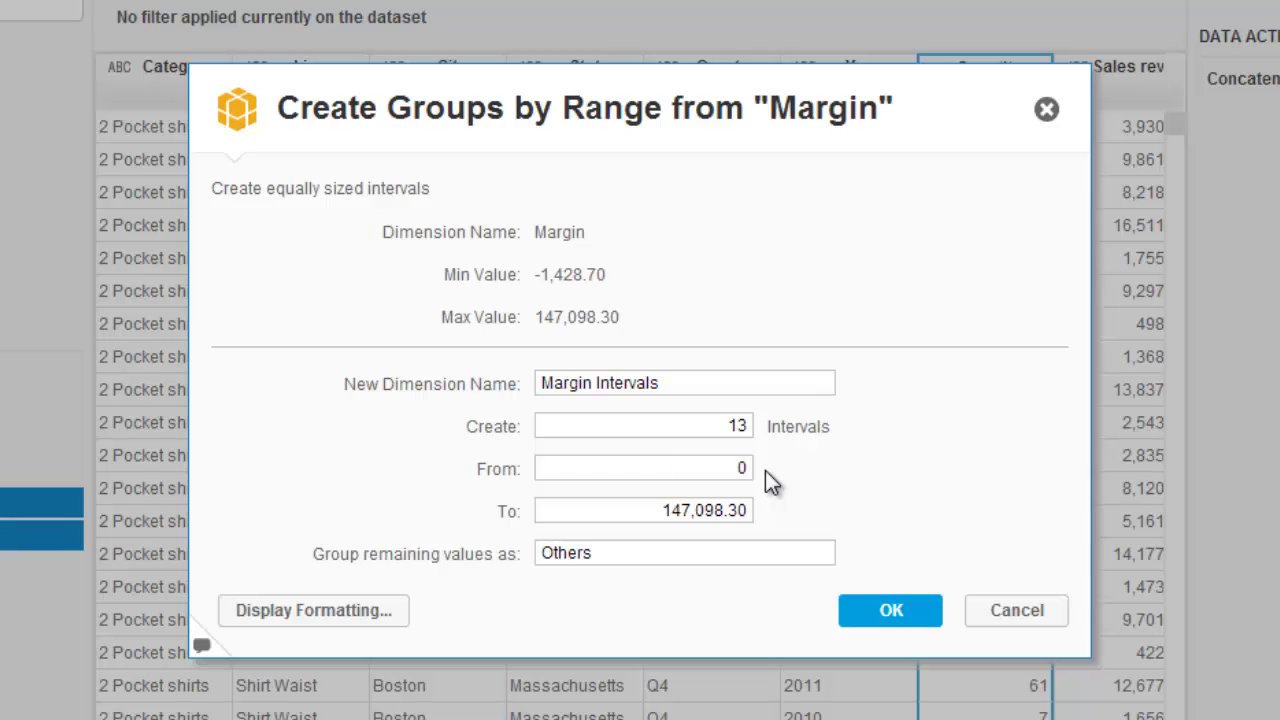
Format the interval bounds with 0 decimals so the range ends at 147,098.
click(358, 620)
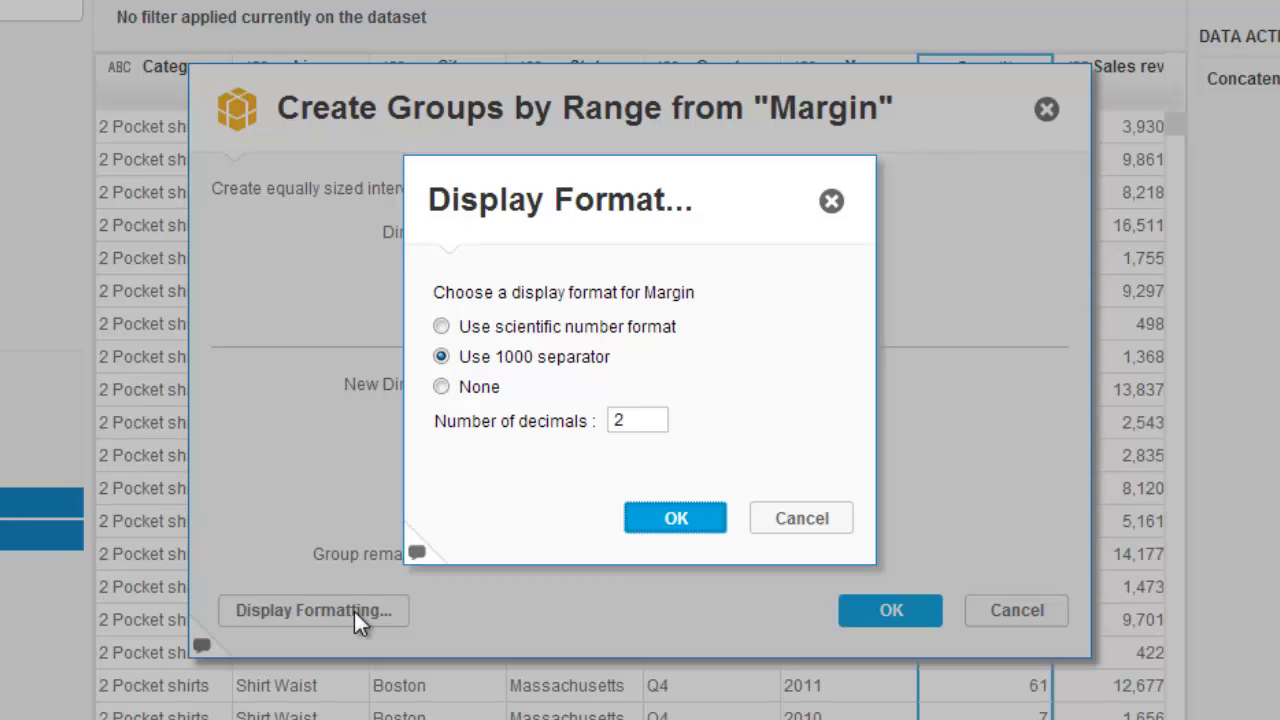
drag(631, 420, 614, 420)
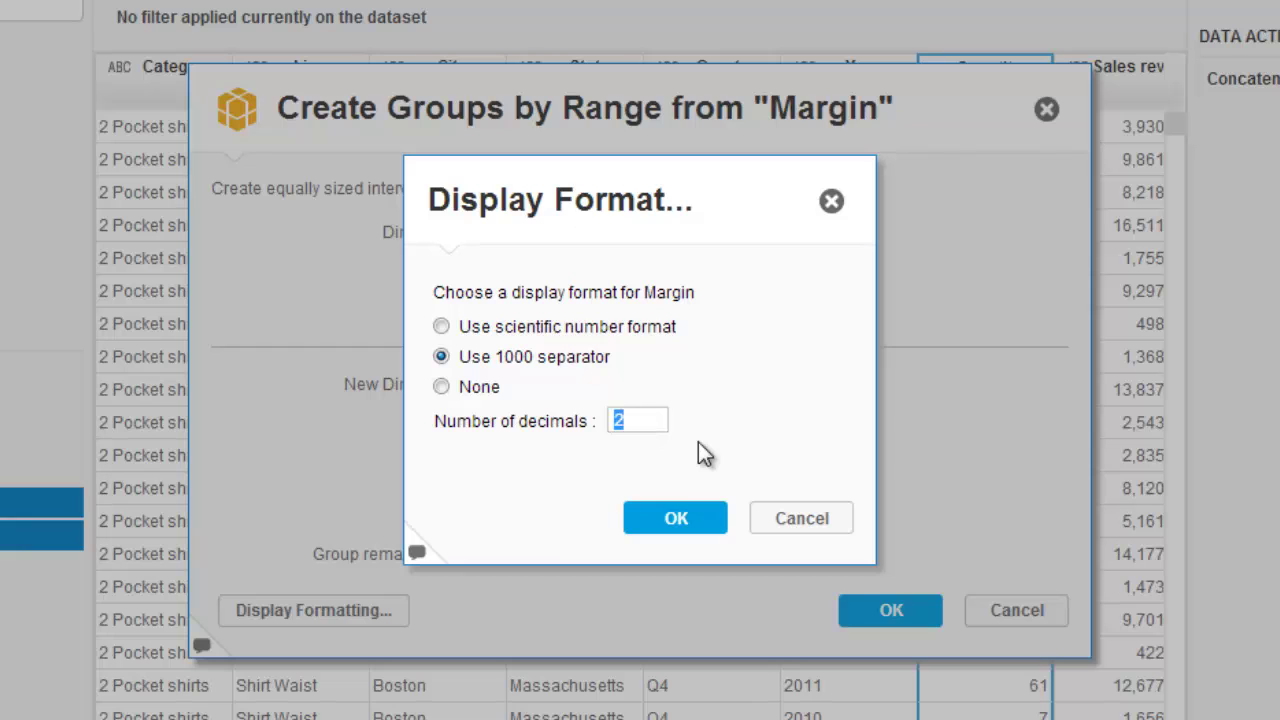
text(0)
click(680, 517)
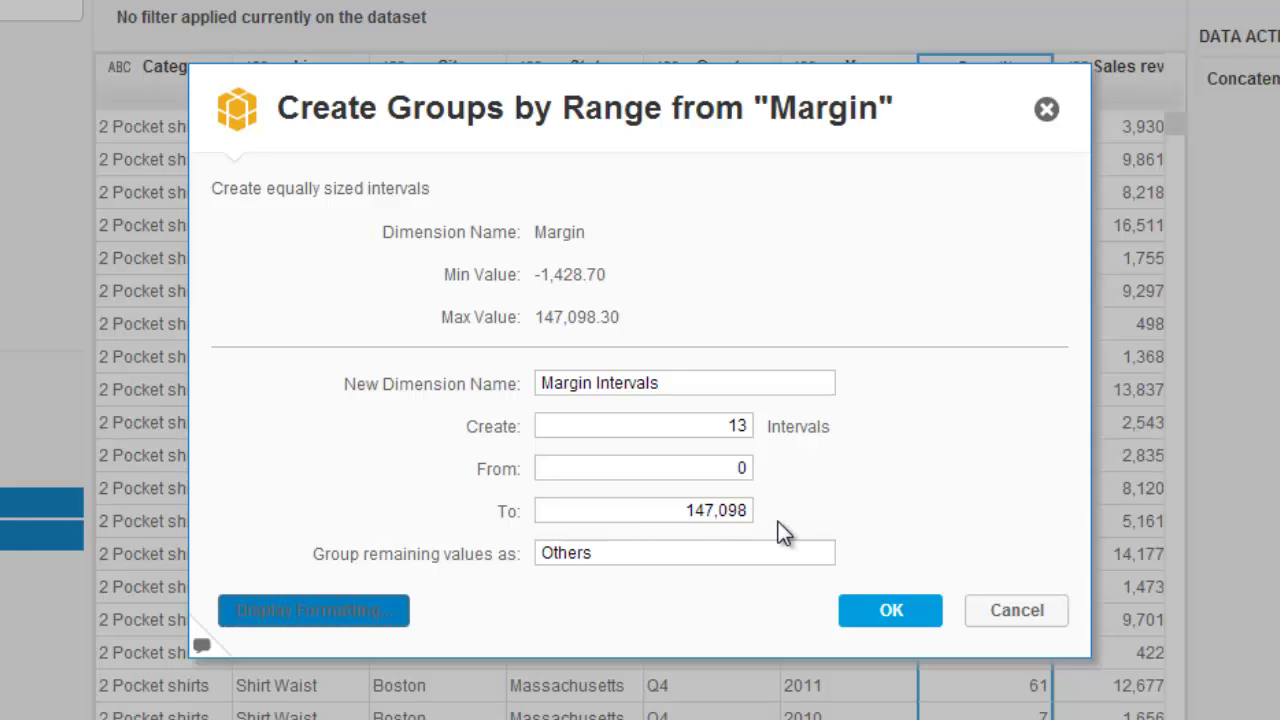
Create the Margin Intervals column and check its bands, such as [0 ; 11,315[, in the dataset.
click(942, 611)
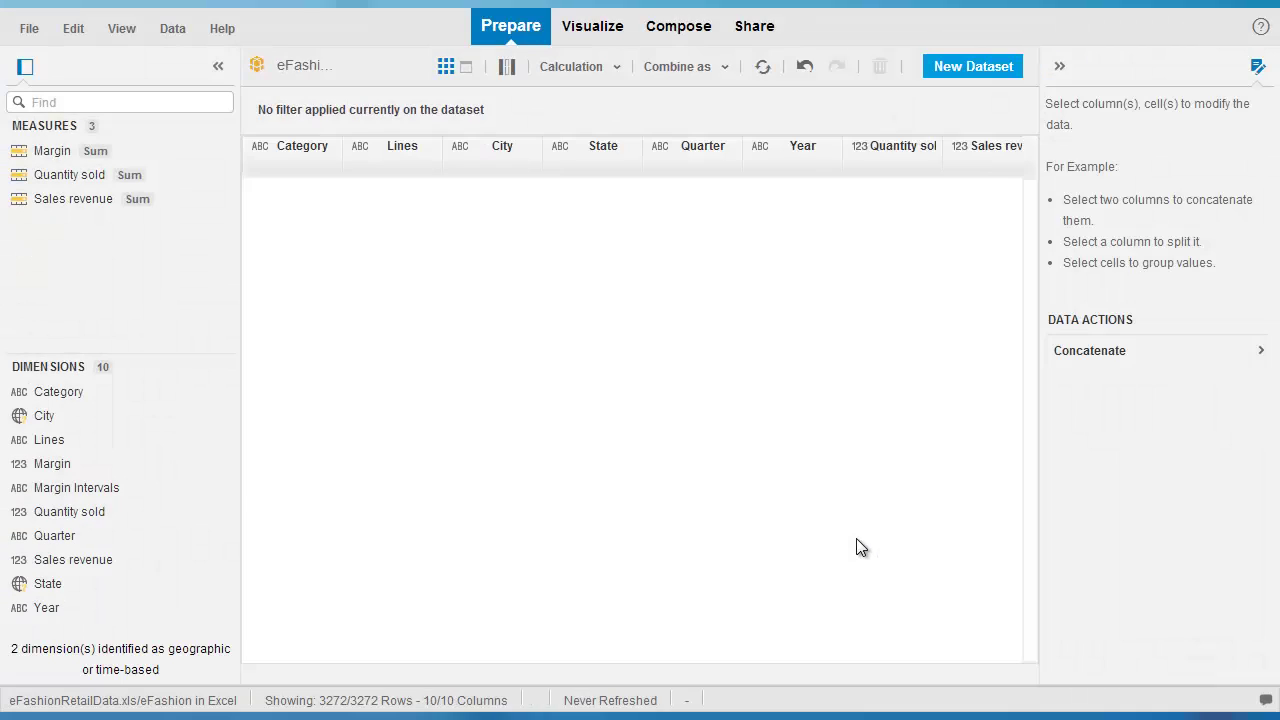
click(856, 538)
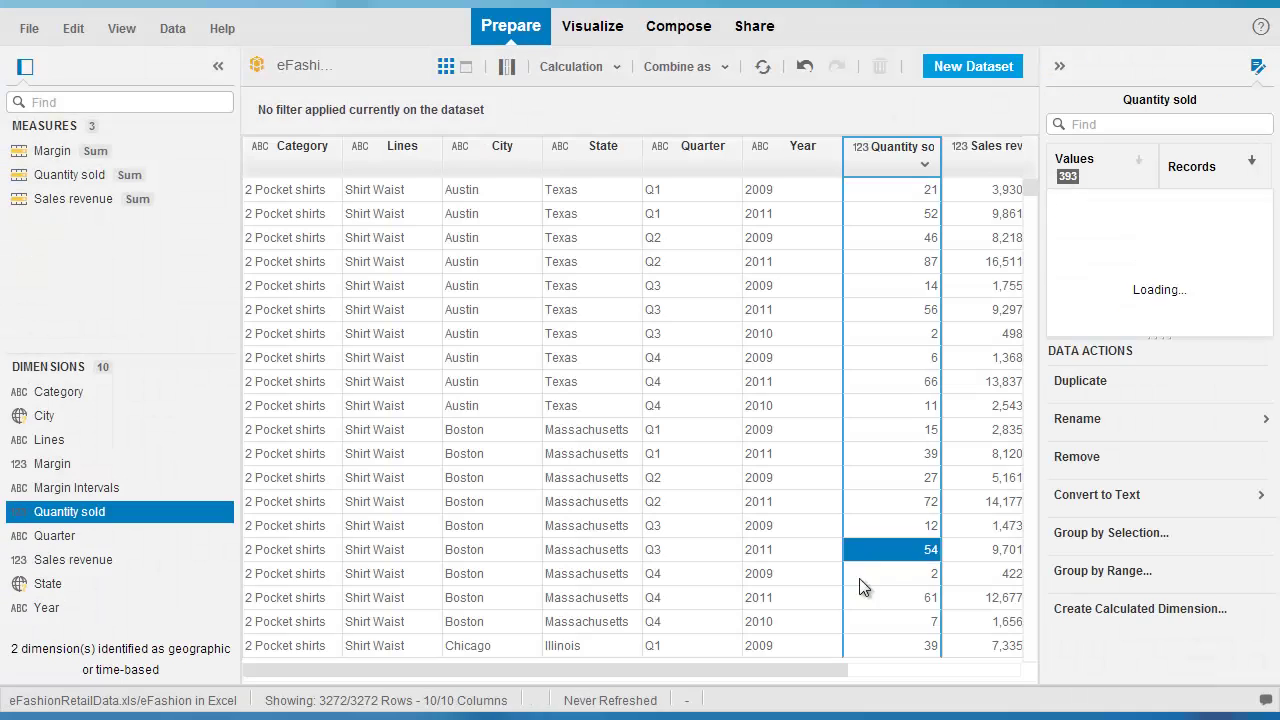
click(967, 670)
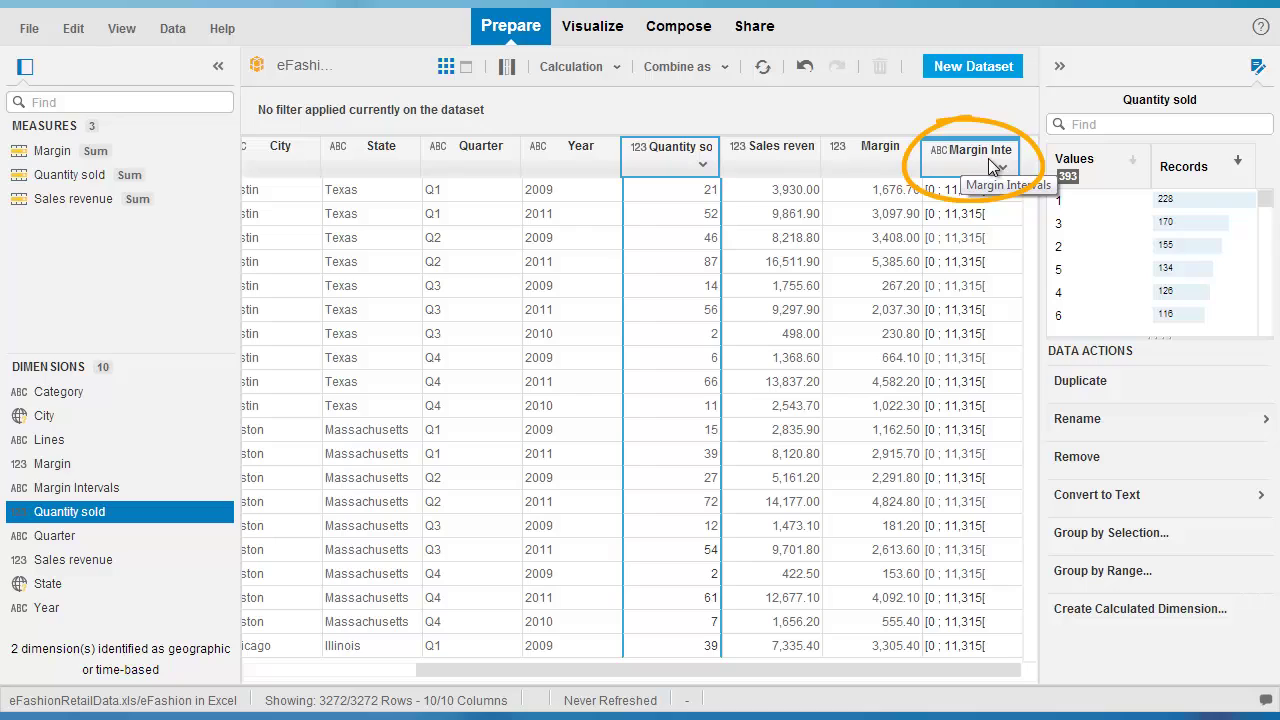
click(968, 190)
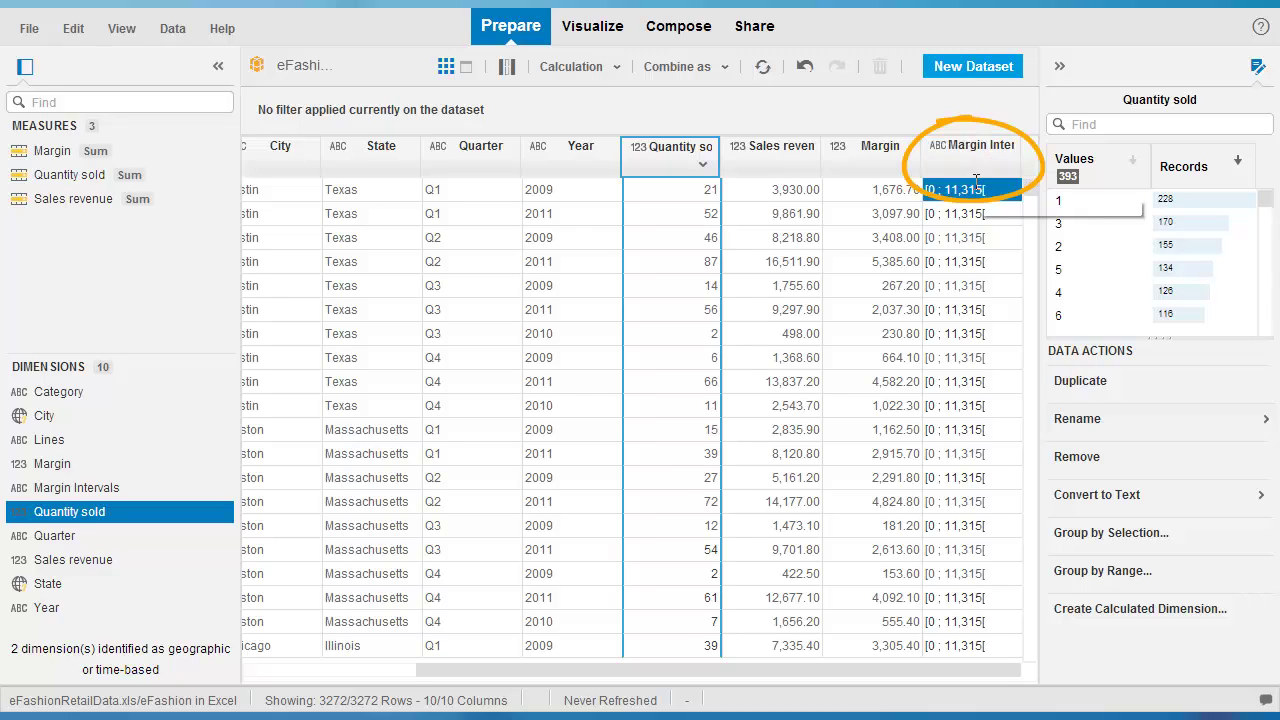
click(976, 238)
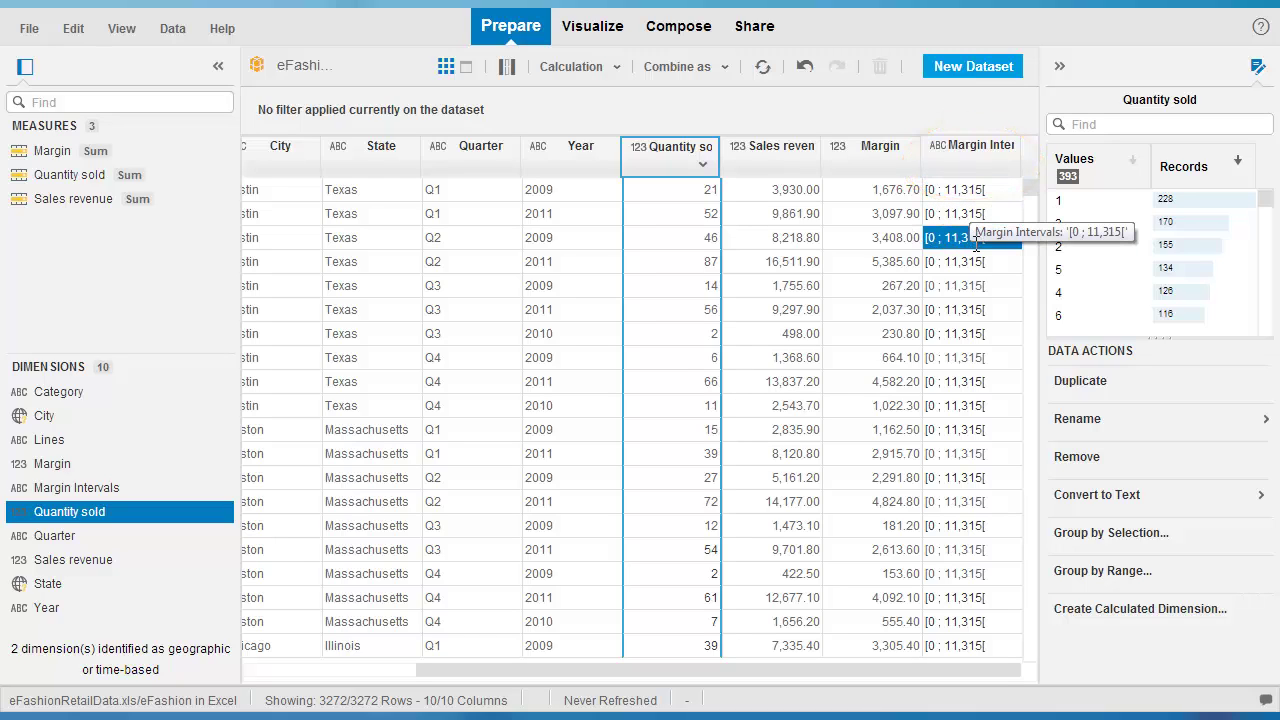
Build a column chart with Quantity sold on the Y axis and Margin Intervals on the X axis.
click(596, 35)
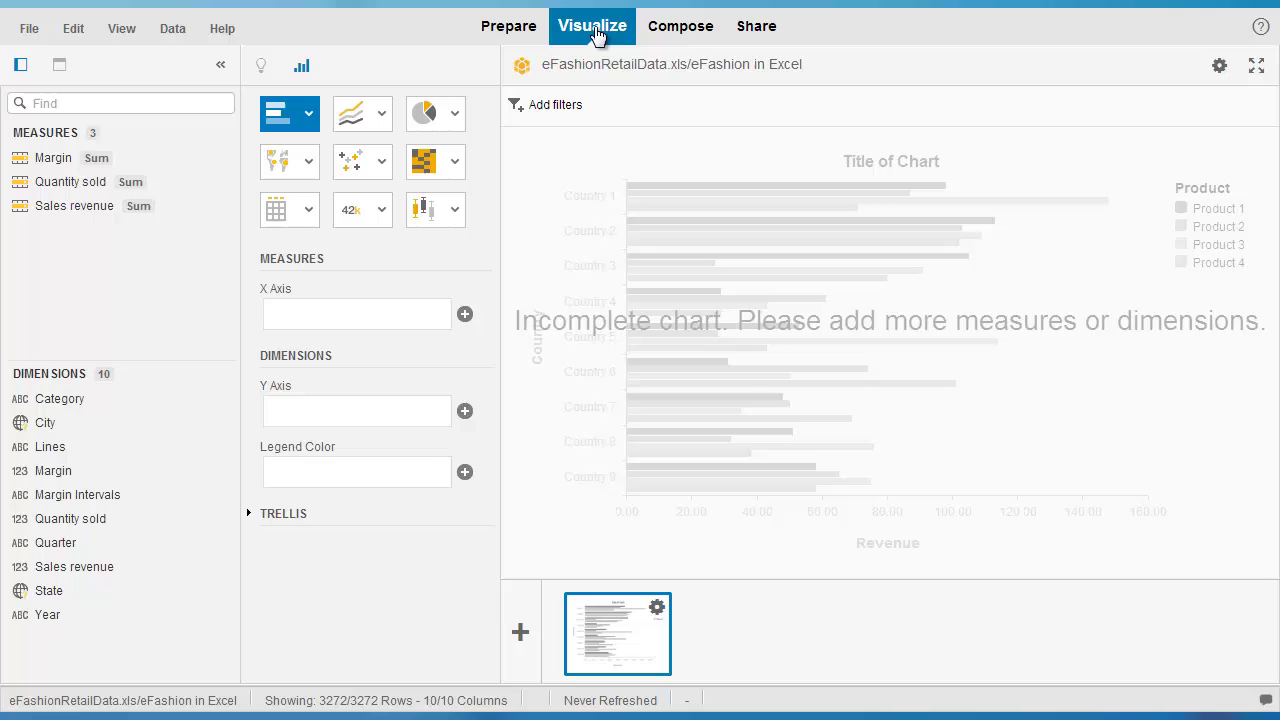
click(310, 118)
click(245, 229)
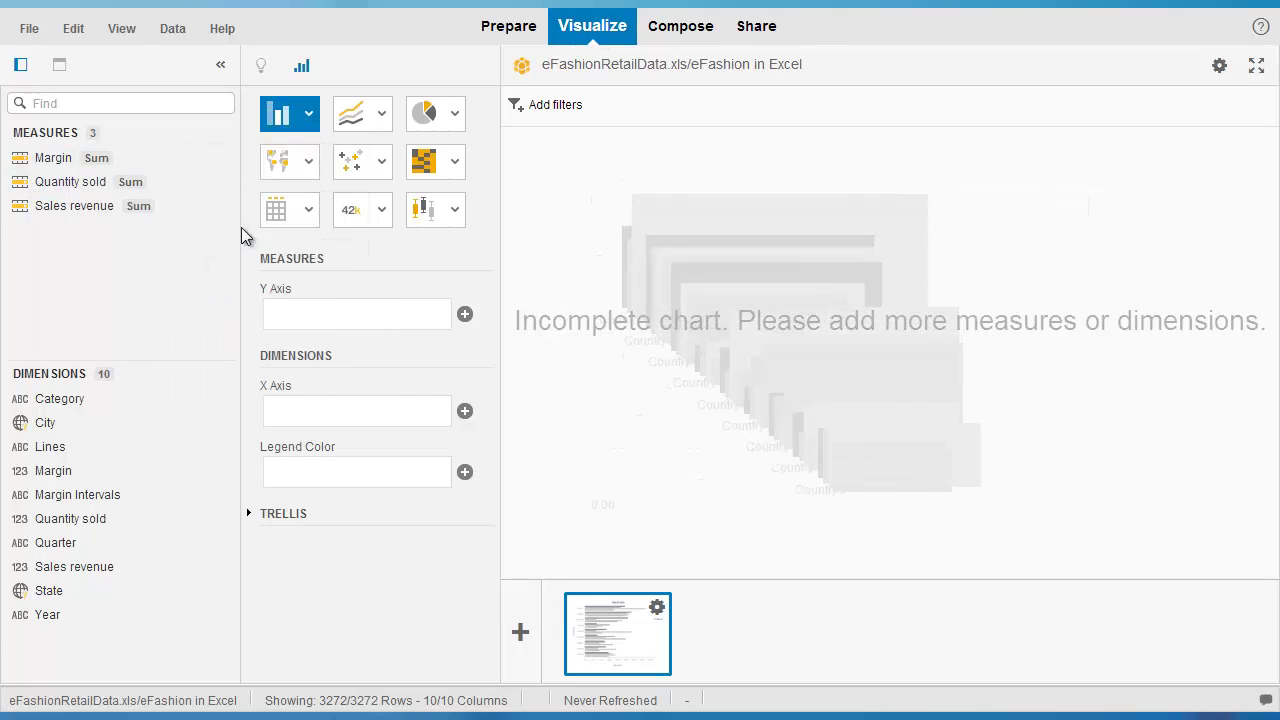
drag(82, 193, 674, 269)
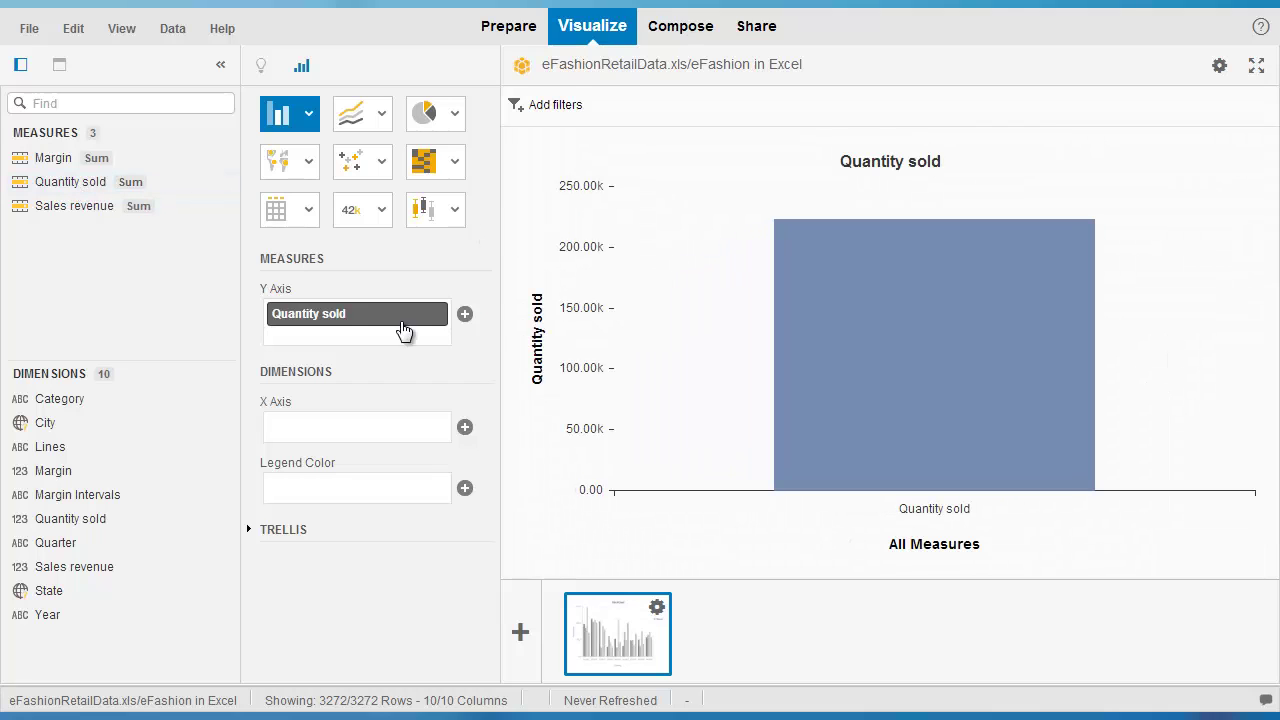
drag(83, 494, 360, 429)
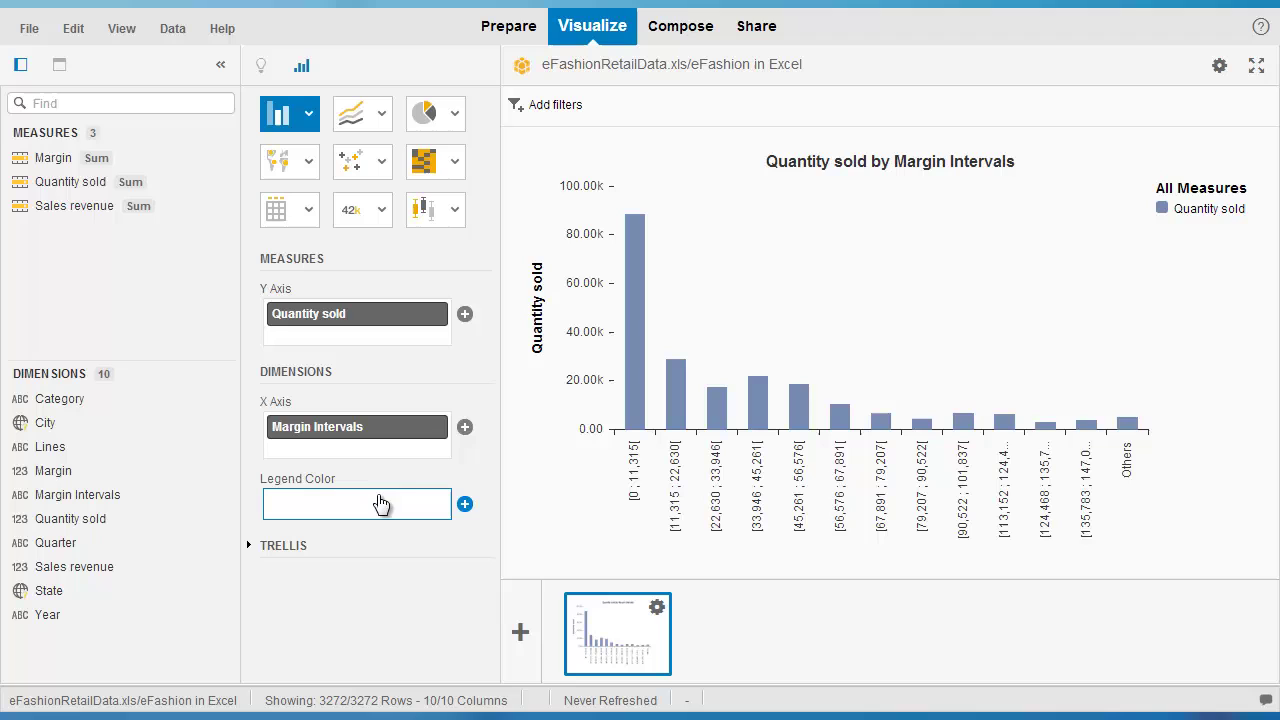
Replace Margin Intervals on the X axis with Lines and use Margin Intervals as Legend Color.
click(437, 428)
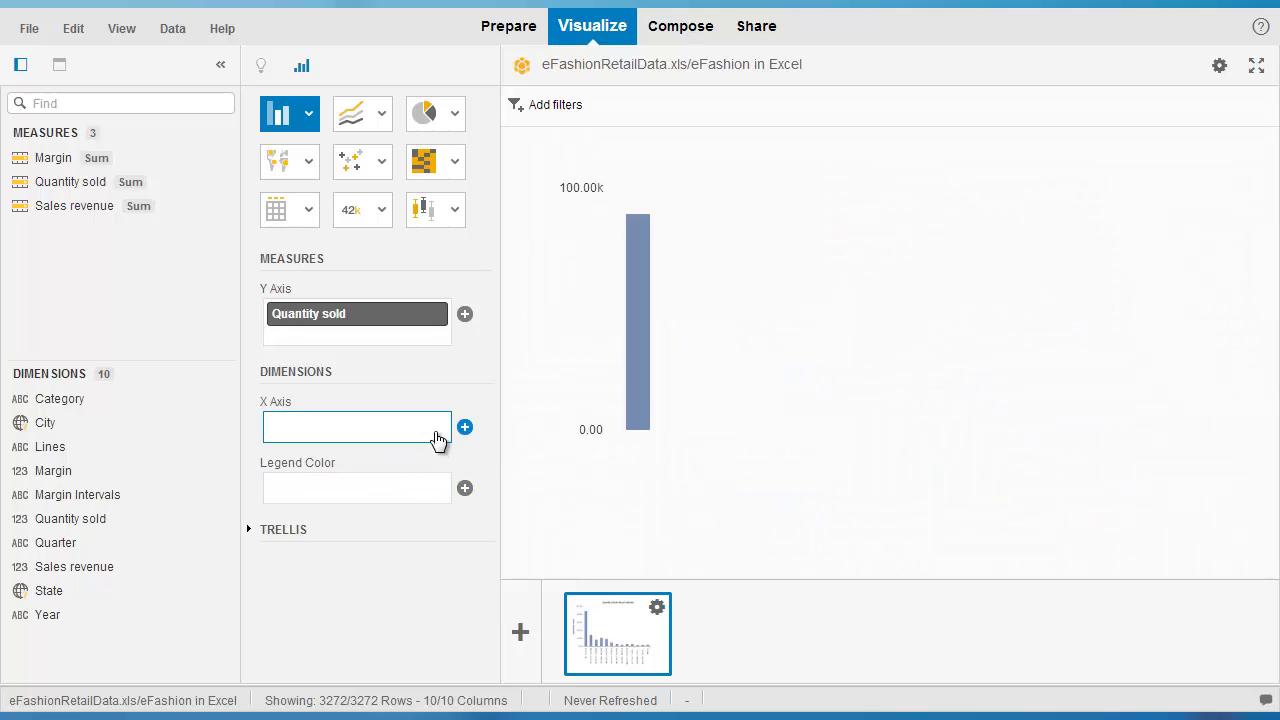
drag(57, 446, 287, 433)
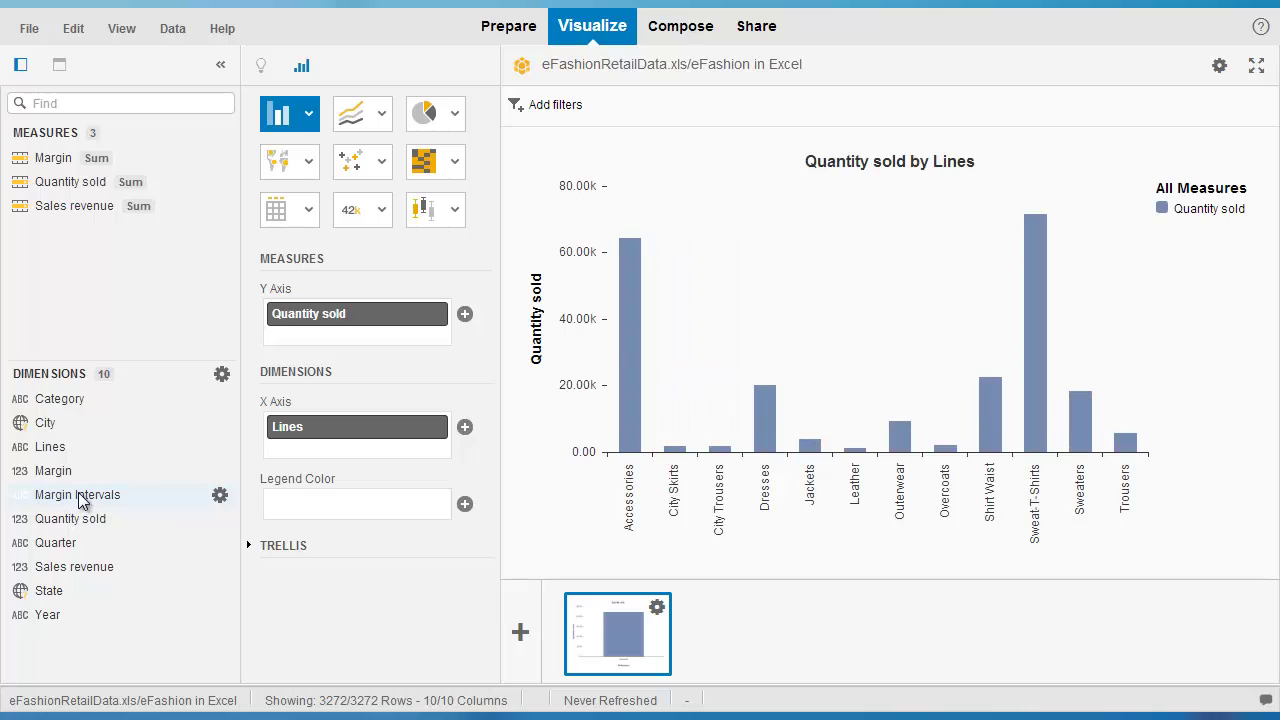
drag(80, 500, 306, 503)
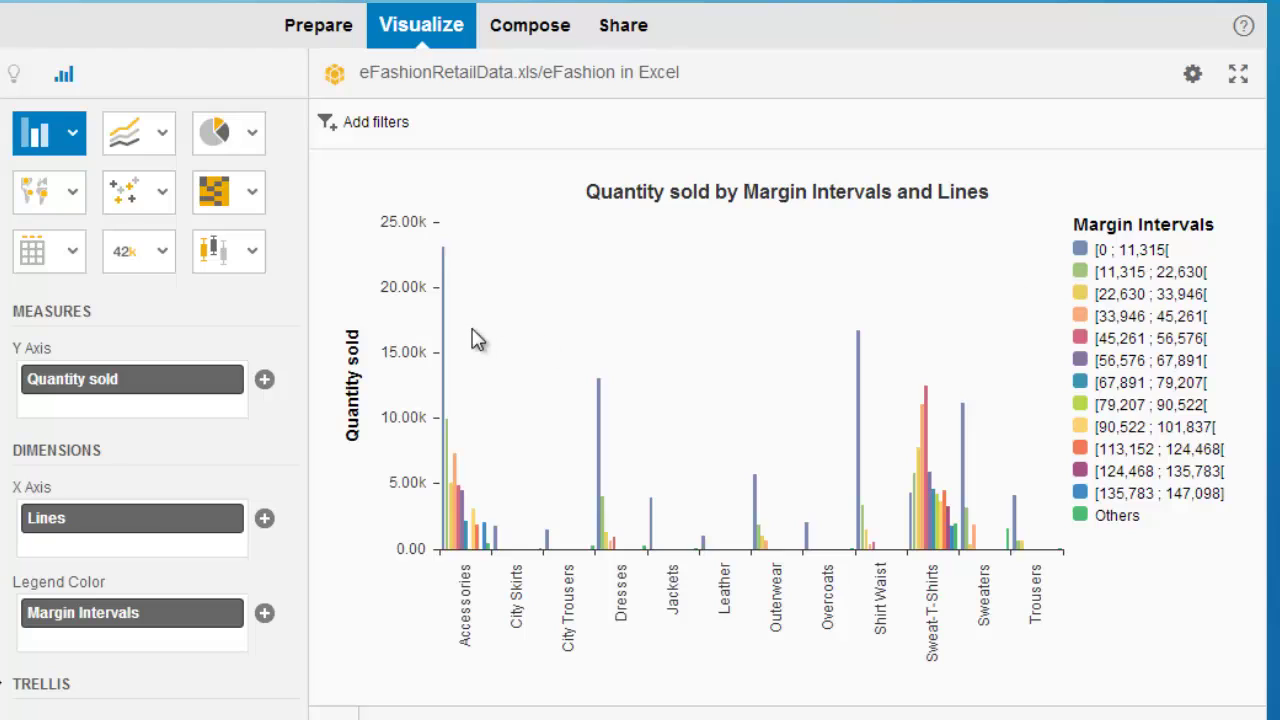
Select the Accessories and City Skirts bars and filter the chart to only those two lines.
drag(427, 256, 502, 557)
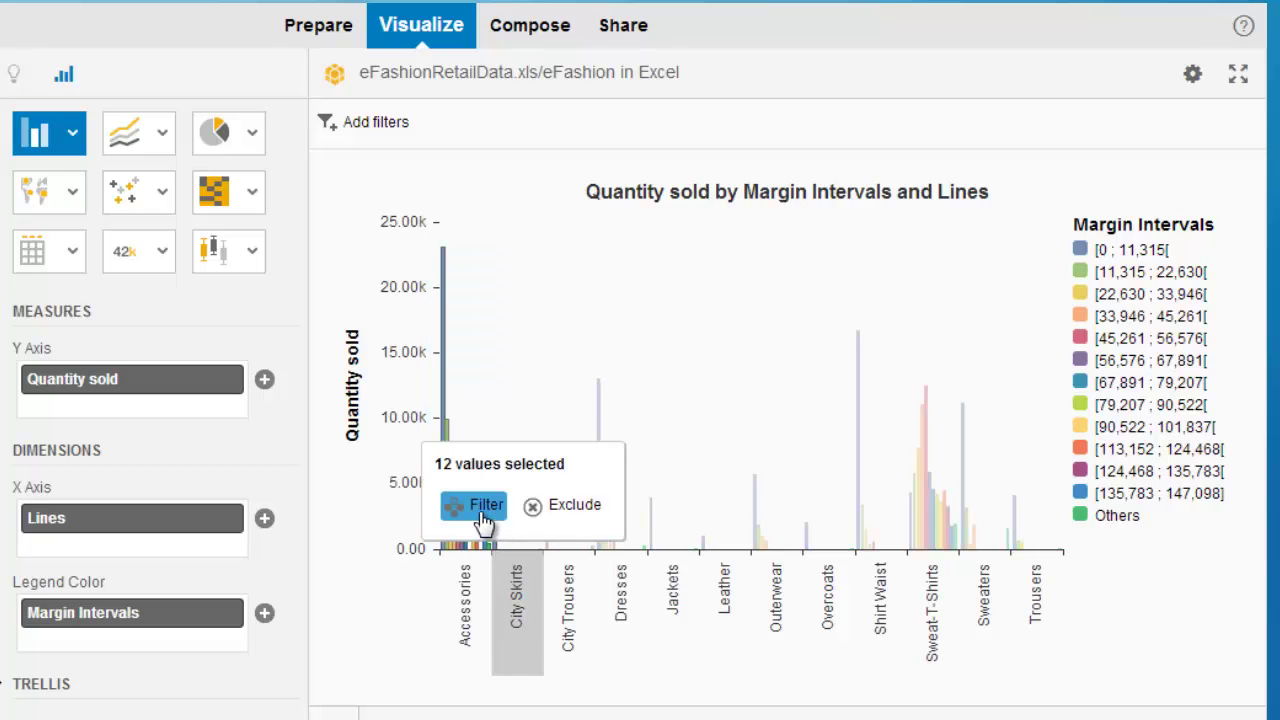
click(482, 527)
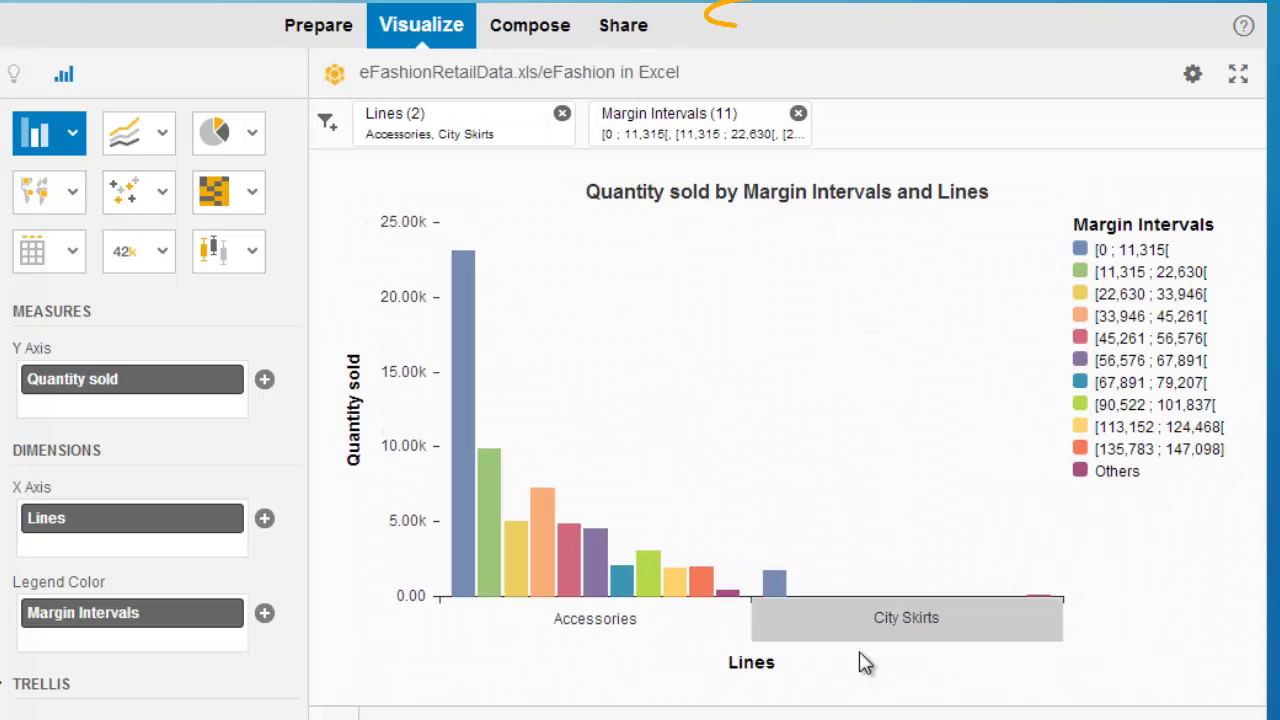
mouse_move(494, 563)
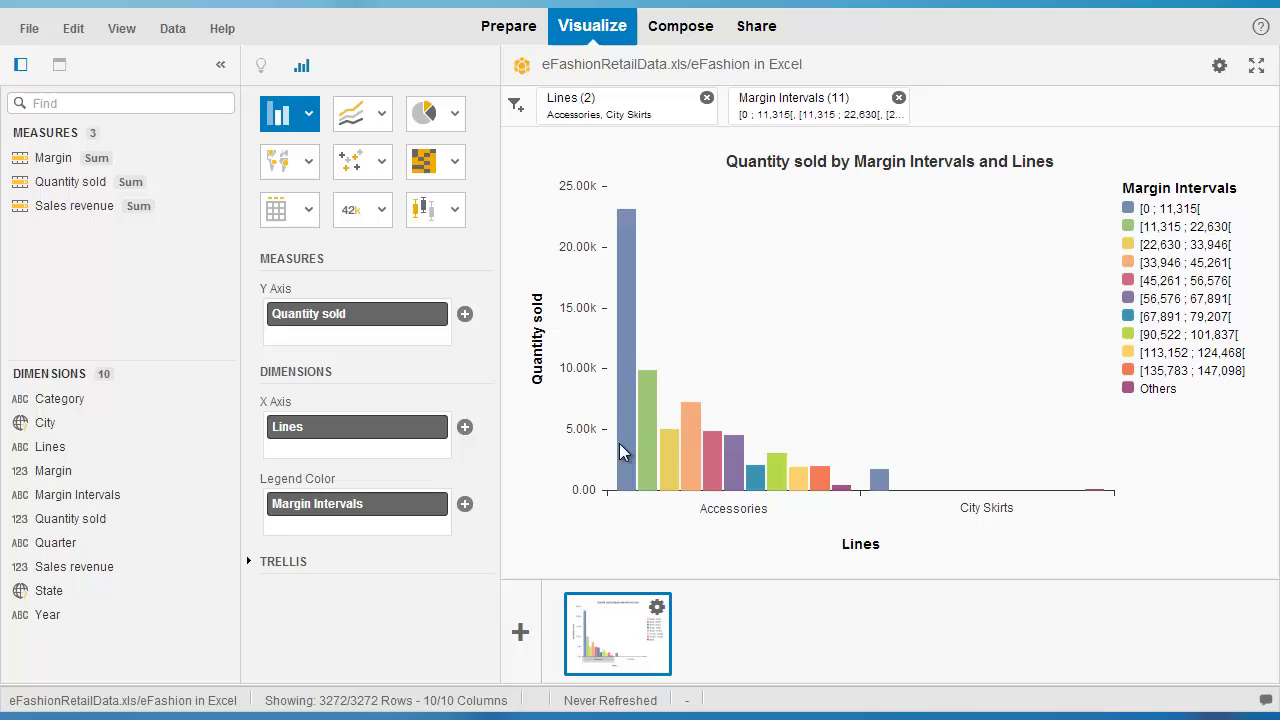
mouse_move(690, 475)
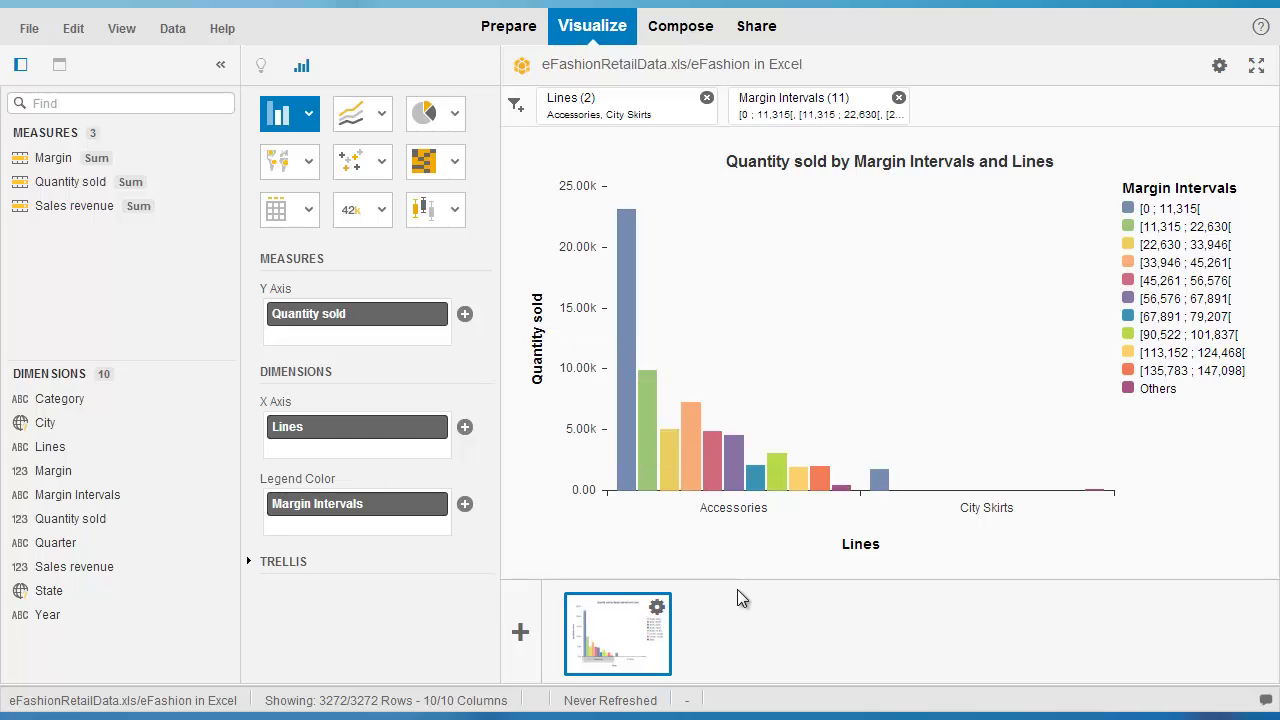